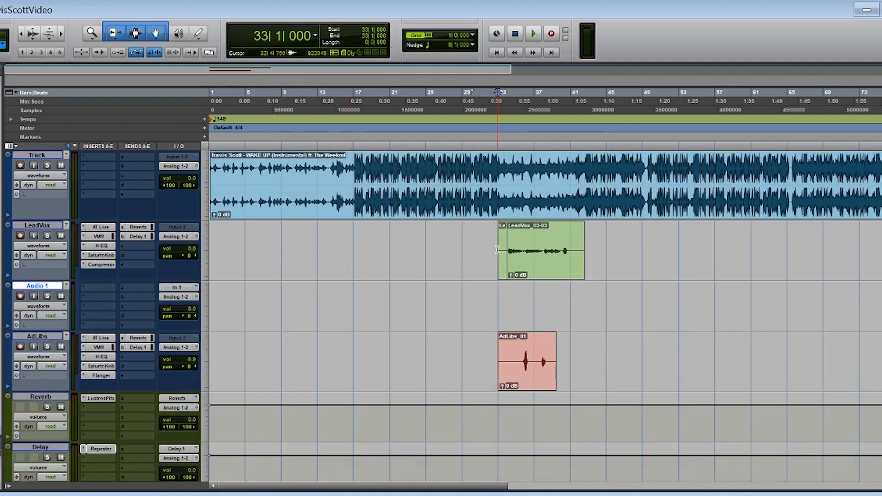
Play the full mix with lead vocal and ad-libs from about bar 33 to bar 41.
key(space)
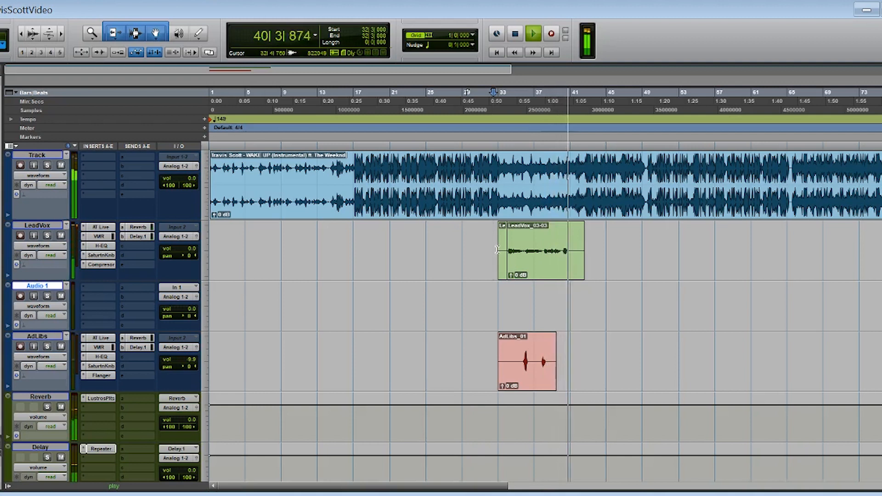
key(space)
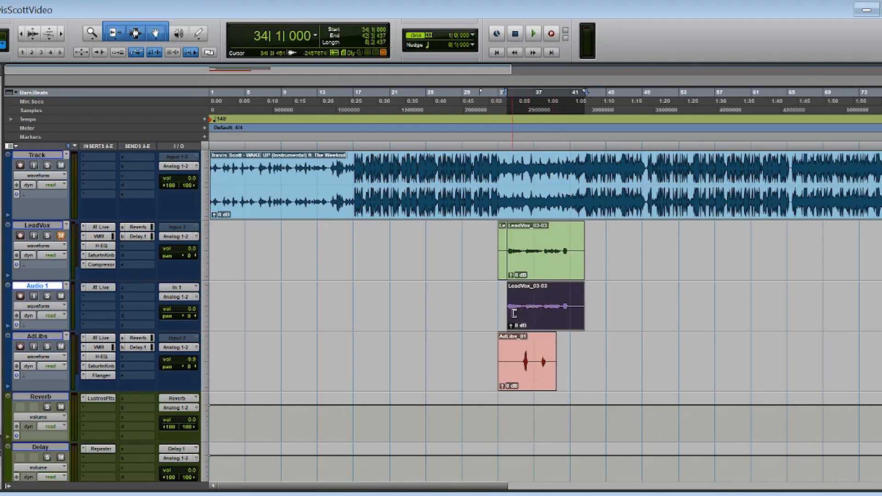
Review the Auto-Tune Live settings on the Audio 1 track and audition its vocal from bar 34.
click(100, 288)
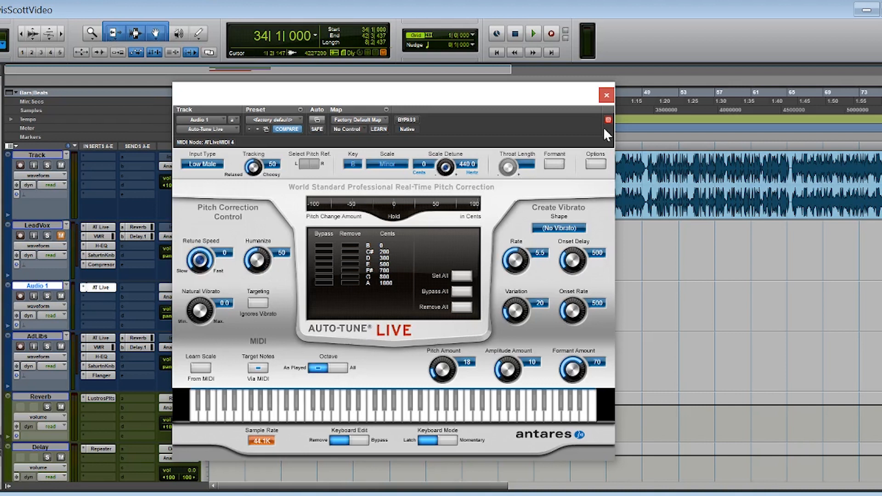
click(607, 96)
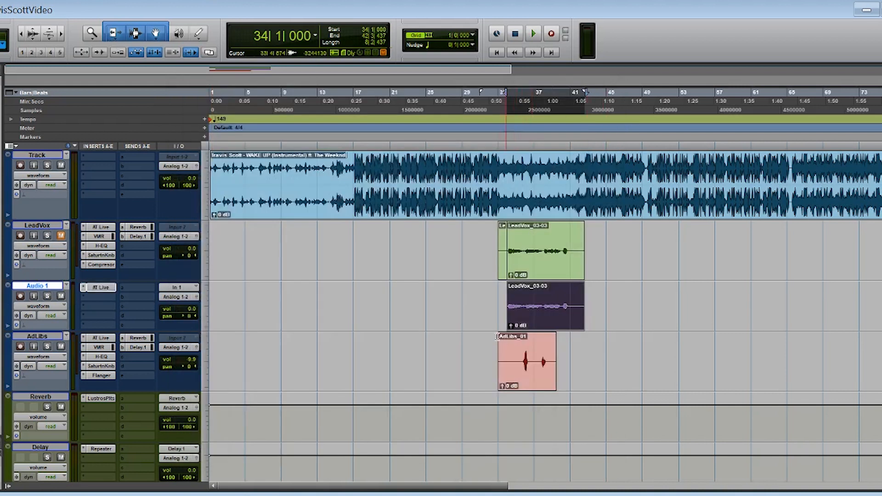
key(space)
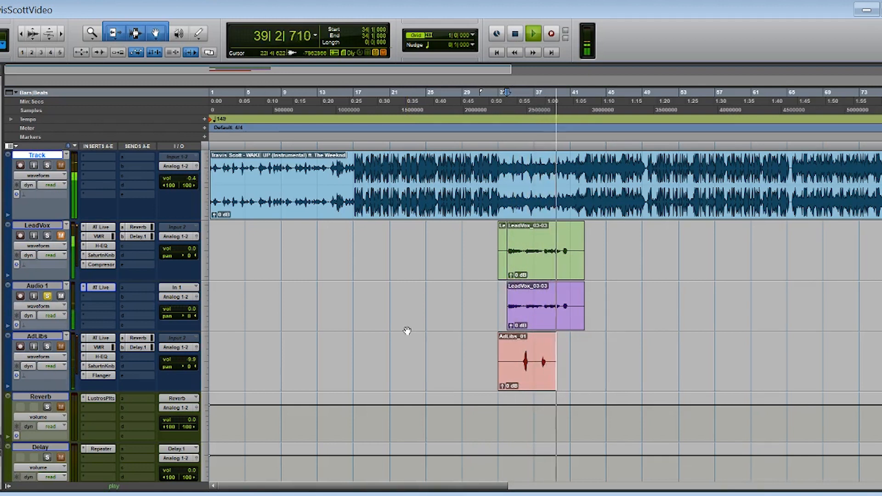
key(space)
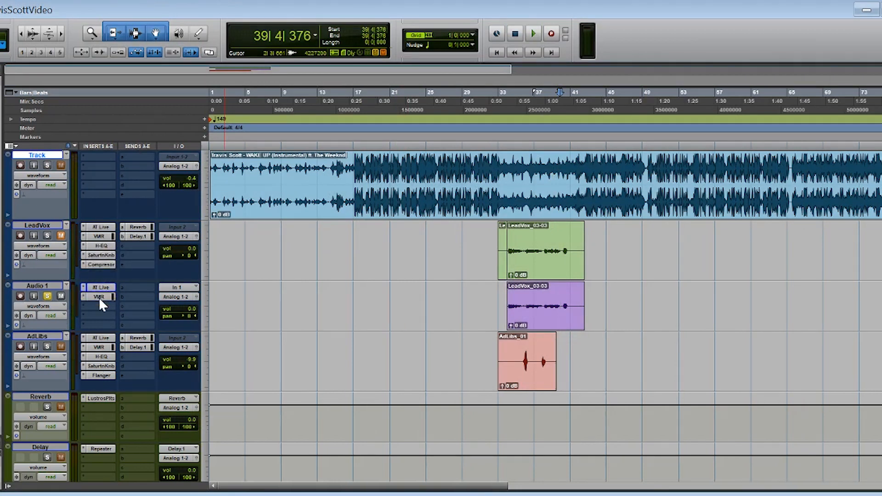
Review the Virtual Mix Rack channel strip on Audio 1 while listening to the vocal.
click(99, 297)
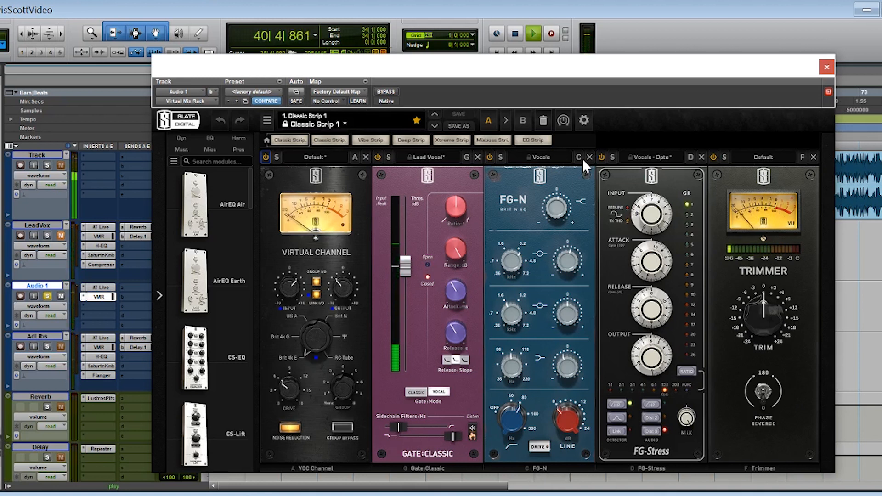
key(space)
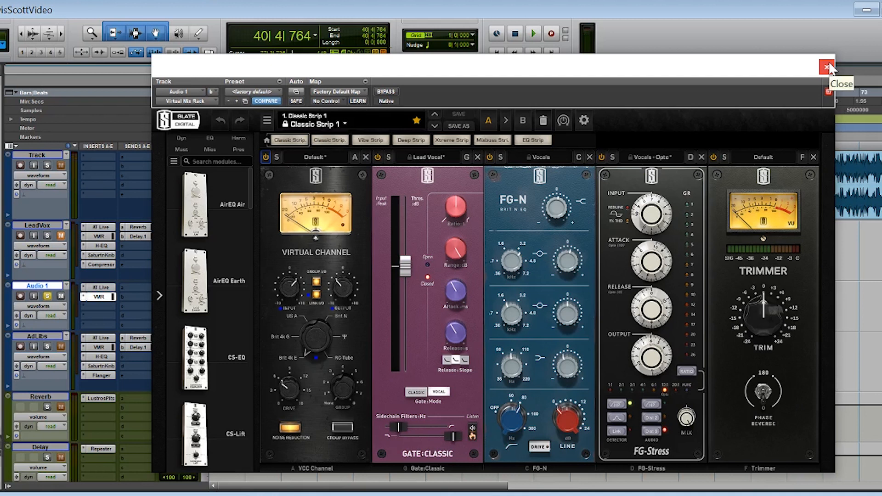
click(828, 67)
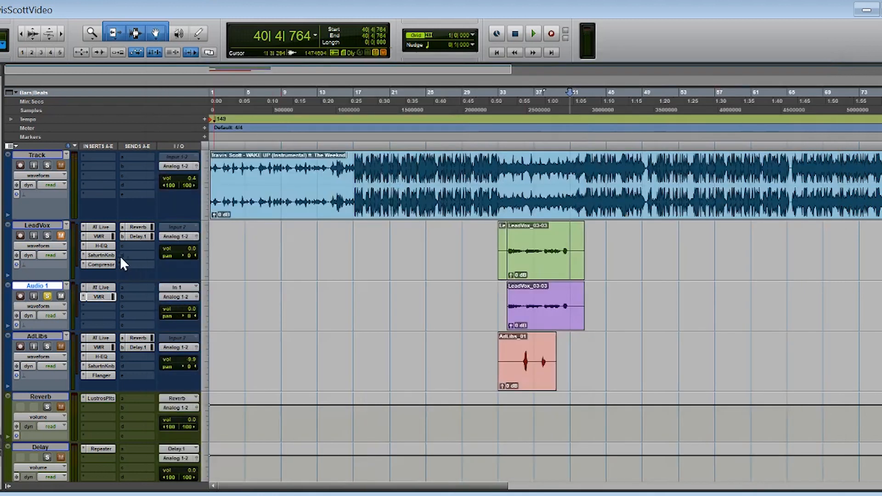
Adjust the high-frequency band of LeadVox's H-EQ to about a 4 dB boost near 11 kHz.
click(100, 246)
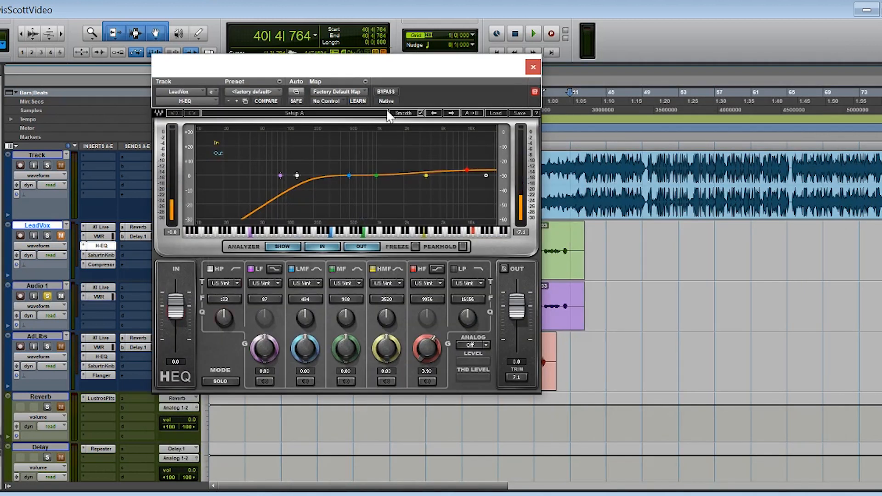
drag(404, 79, 603, 117)
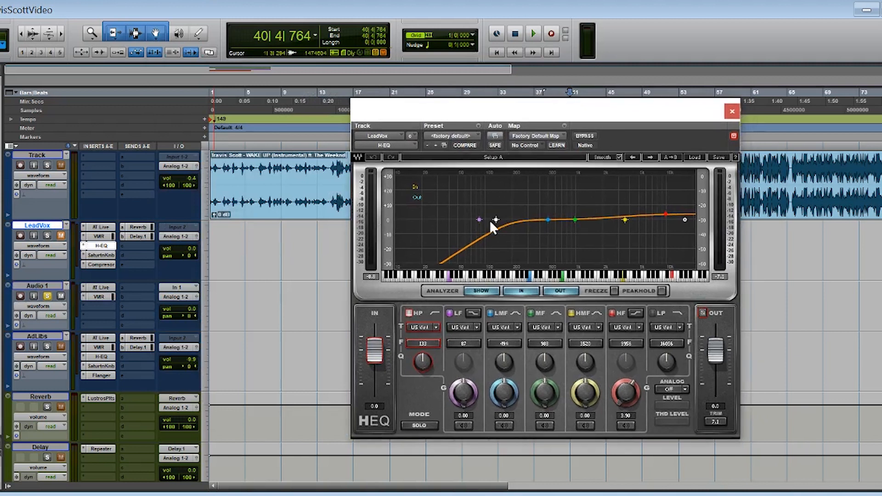
drag(666, 214, 669, 213)
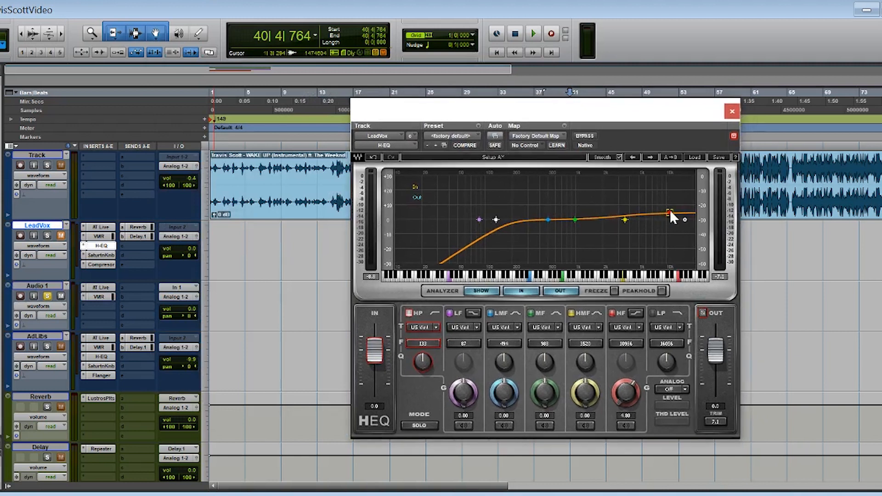
click(733, 111)
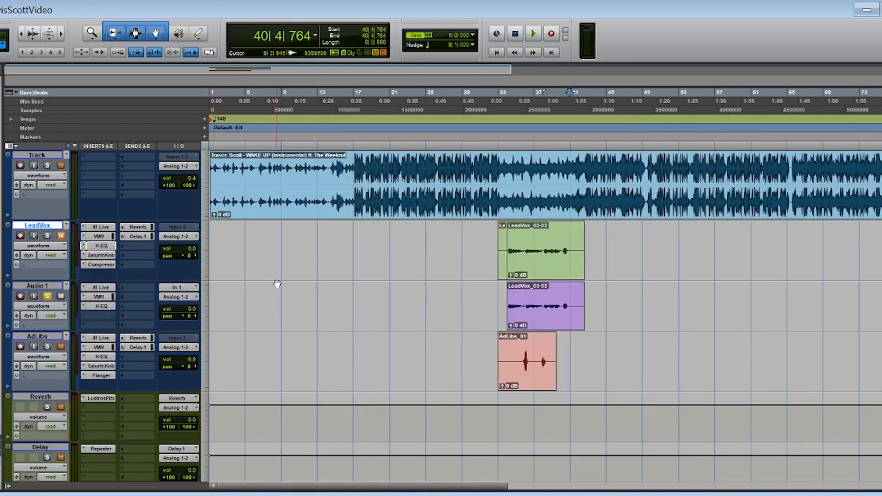
Audition the soloed Audio 1 vocal from bar 34 with the H-EQ in its insert chain.
click(512, 317)
key(space)
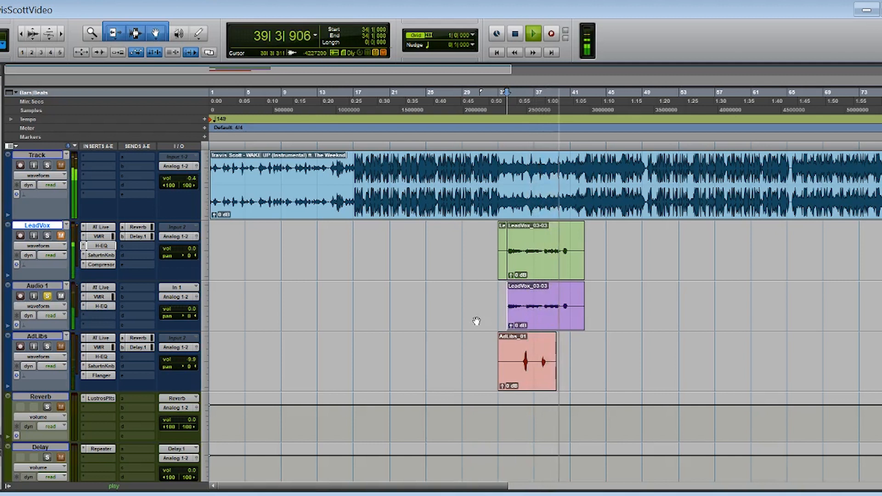
key(space)
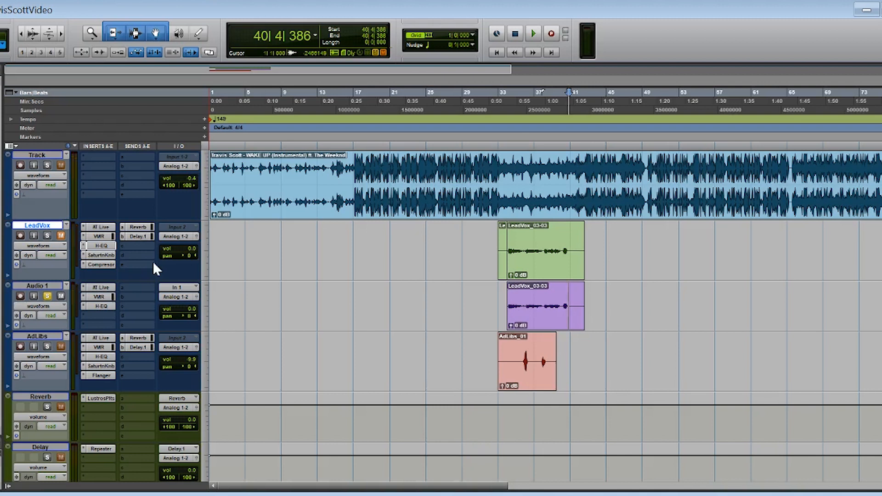
Copy the Saturation Knob insert from LeadVox to insert D of Audio 1 and open its settings.
drag(102, 261, 99, 311)
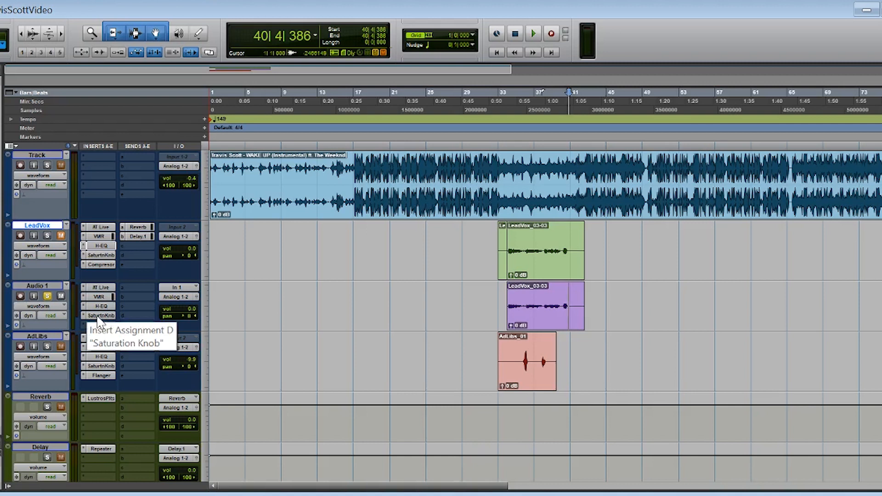
click(97, 316)
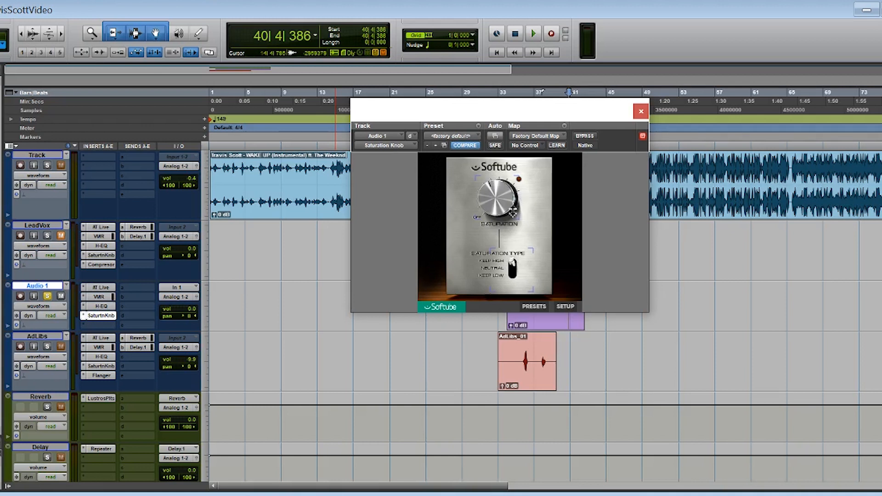
drag(533, 119, 780, 169)
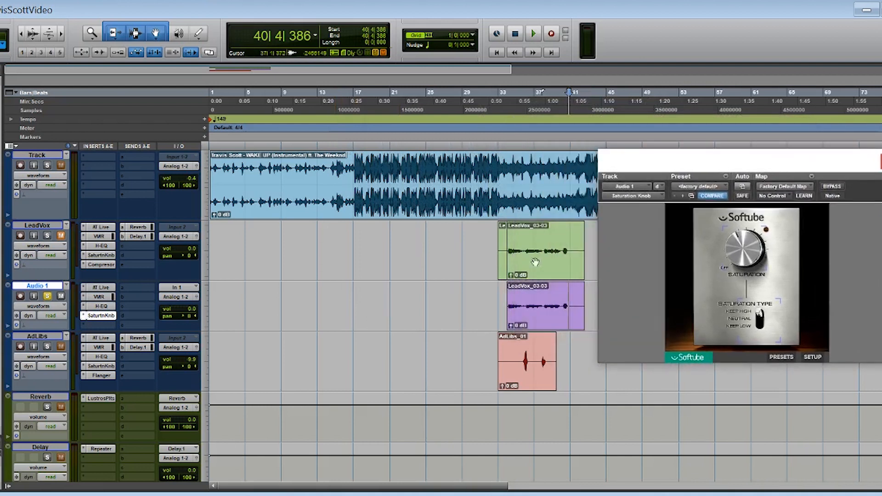
Audition the Audio 1 vocal from bar 34 with the Saturation Knob applied and close the plug-in window.
click(504, 299)
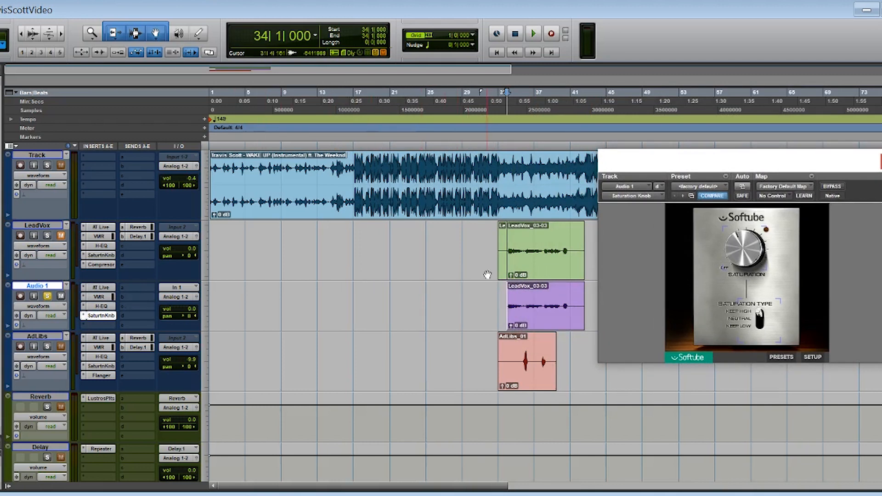
key(space)
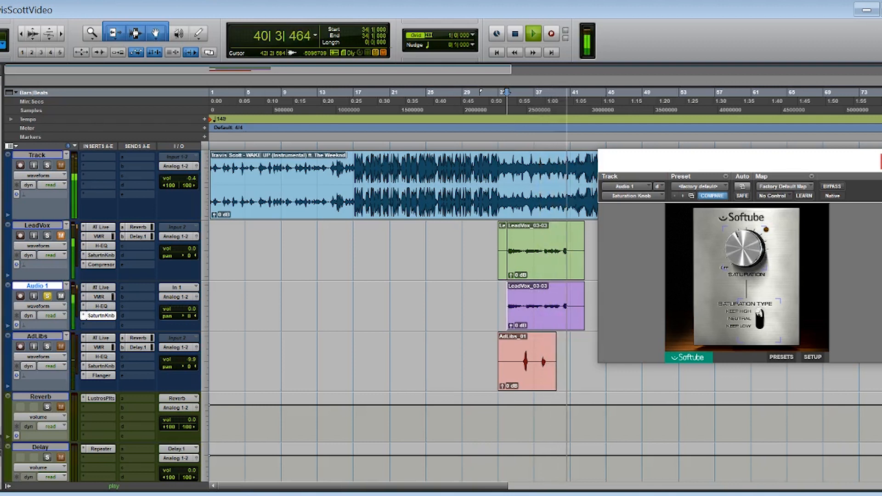
key(ctrl+w)
key(space)
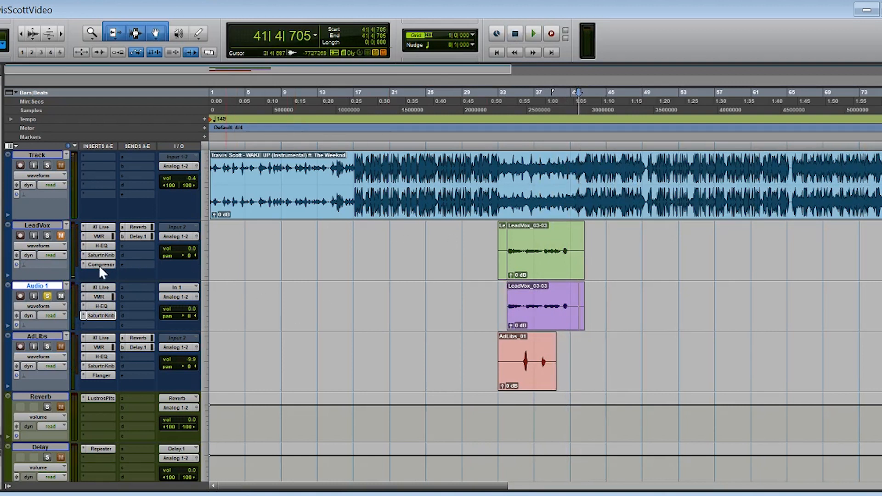
Copy the Compressor insert from LeadVox to insert E of Audio 1 and check its settings.
drag(97, 263, 101, 325)
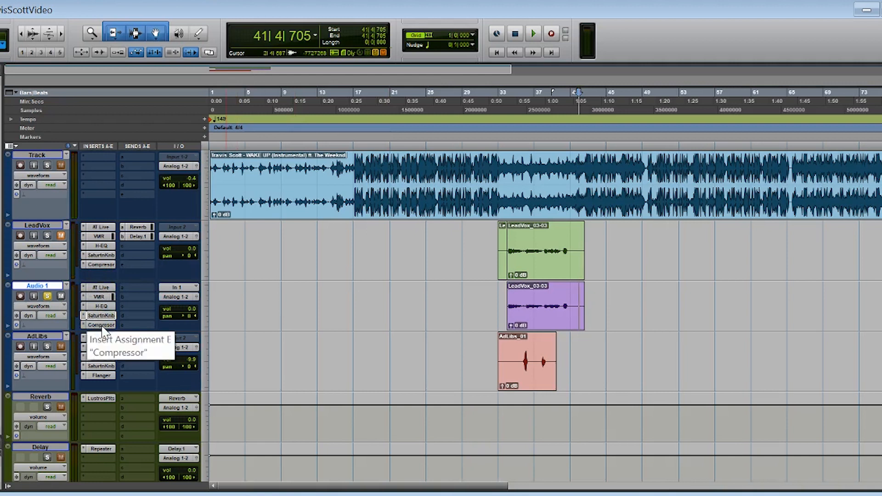
click(101, 325)
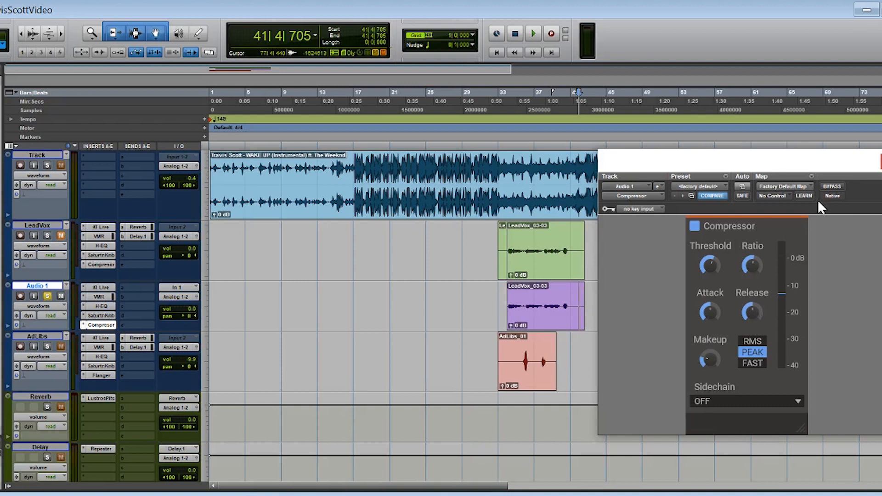
click(880, 161)
Audition the Audio 1 vocal from bar 34 with the Compressor at the end of the chain.
click(539, 306)
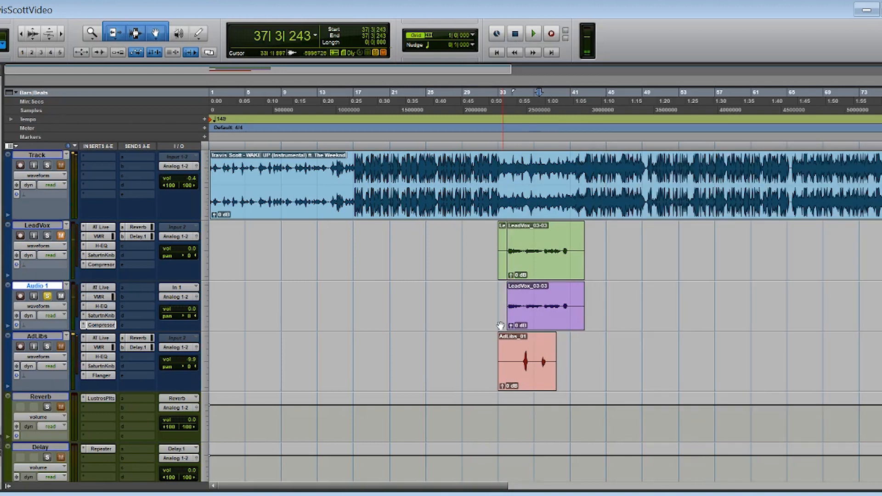
click(506, 312)
key(space)
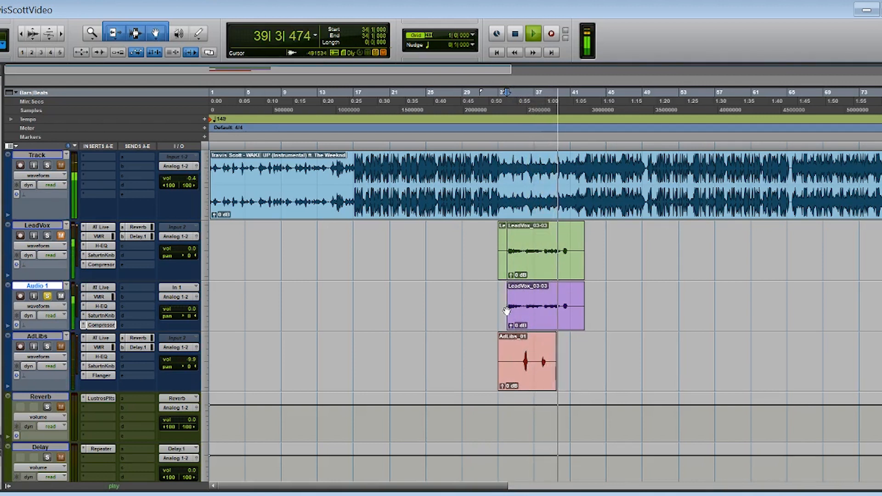
key(space)
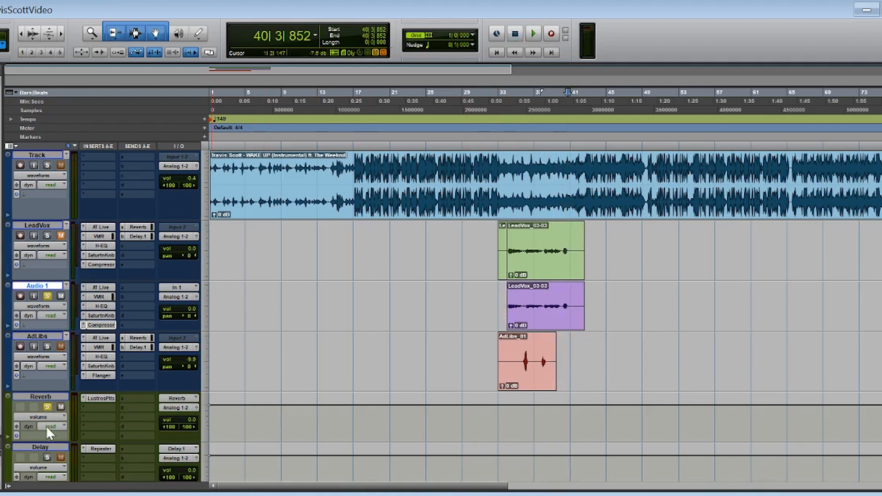
Solo the Delay return track and open the Reverb send on Audio 1.
click(48, 458)
click(138, 287)
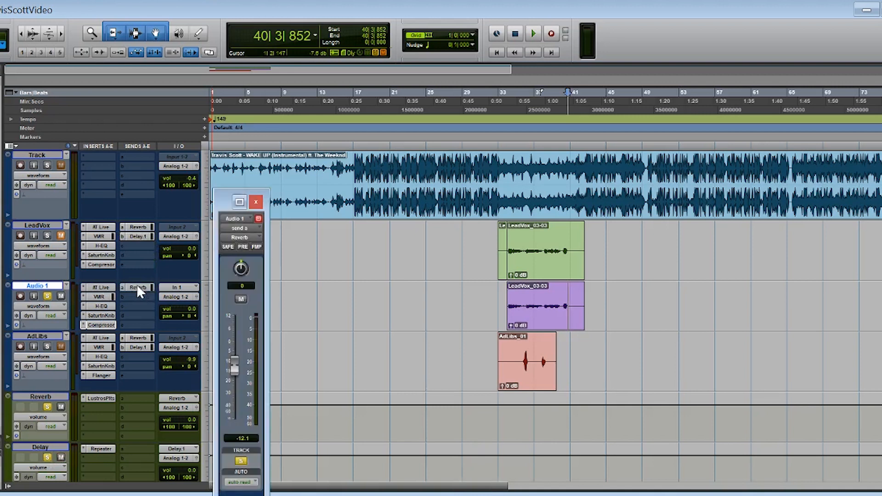
Review the Lustrous Plates settings on the Reverb track.
click(98, 398)
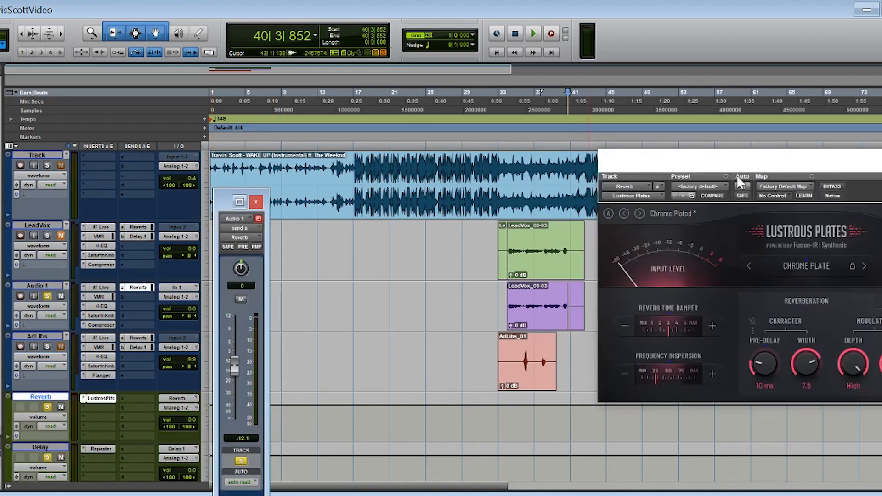
drag(742, 161, 521, 139)
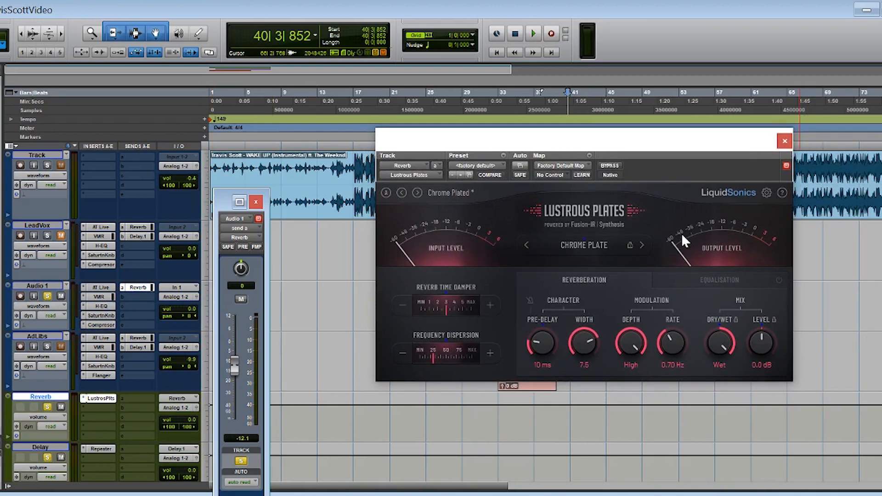
click(784, 142)
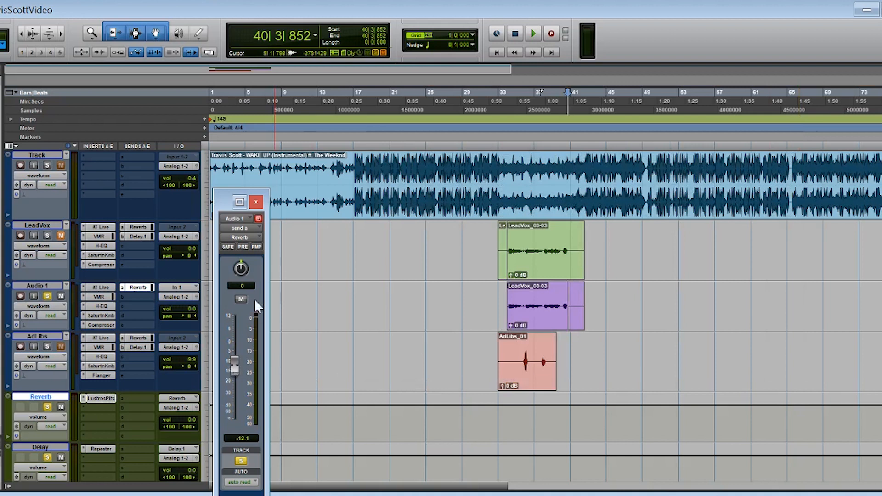
Open the Delay.1 send on Audio 1 and review the Repeater settings on the Delay track.
click(137, 297)
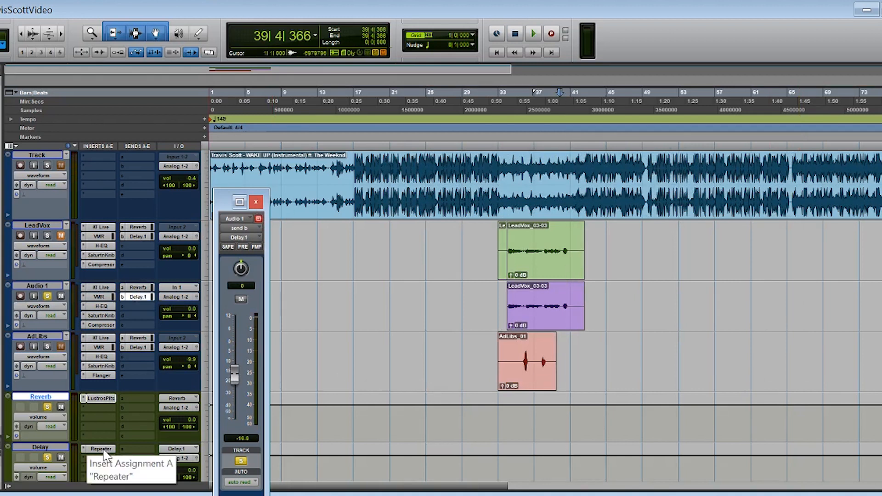
click(102, 449)
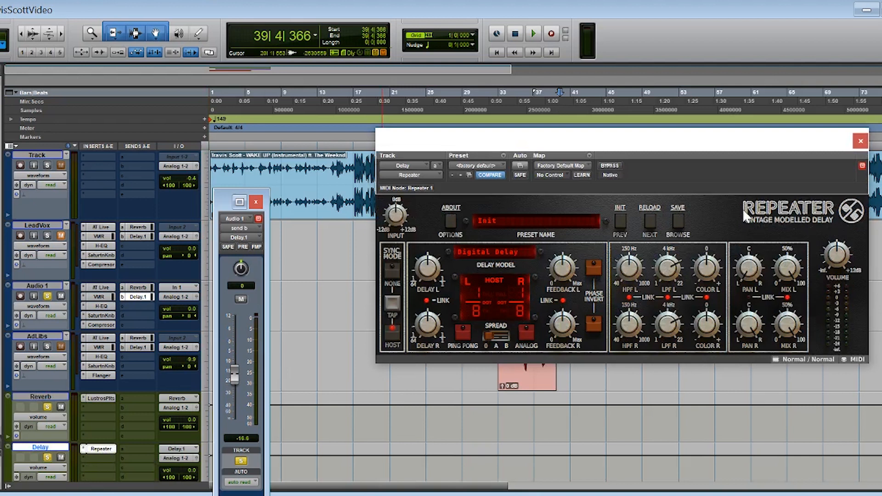
click(861, 140)
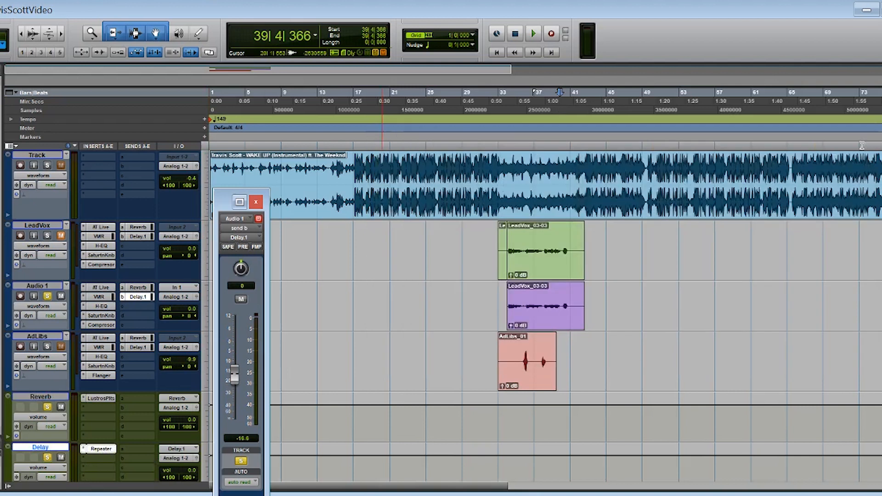
Audition the Audio 1 vocal from bar 34 with both the reverb and delay sends active.
click(505, 330)
key(space)
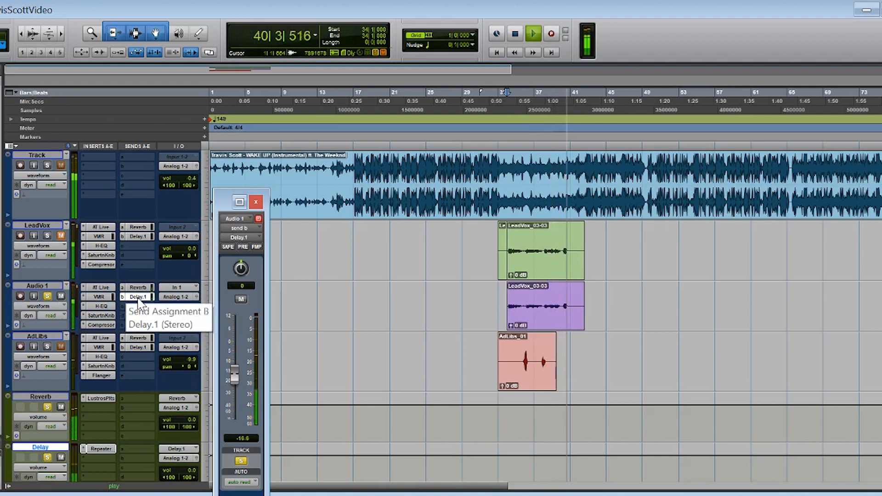
key(space)
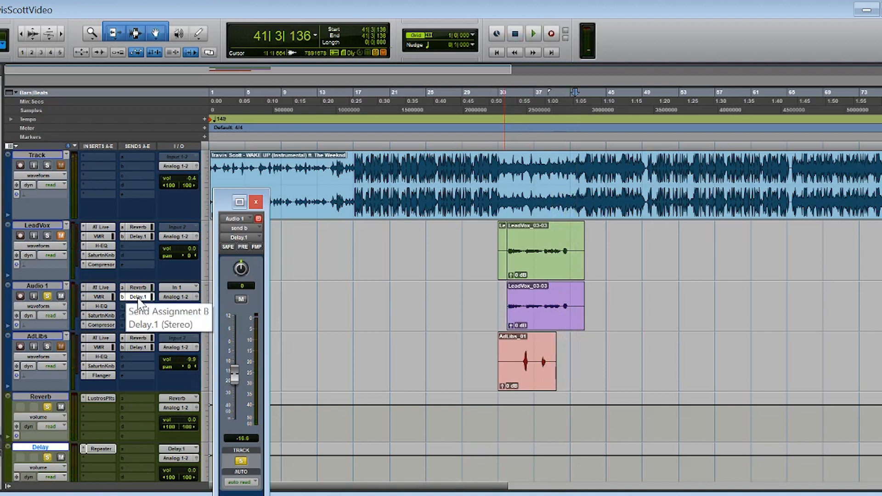
Close the Delay.1 send on Audio 1 and review the Repeater's filter settings on the Delay track.
click(138, 298)
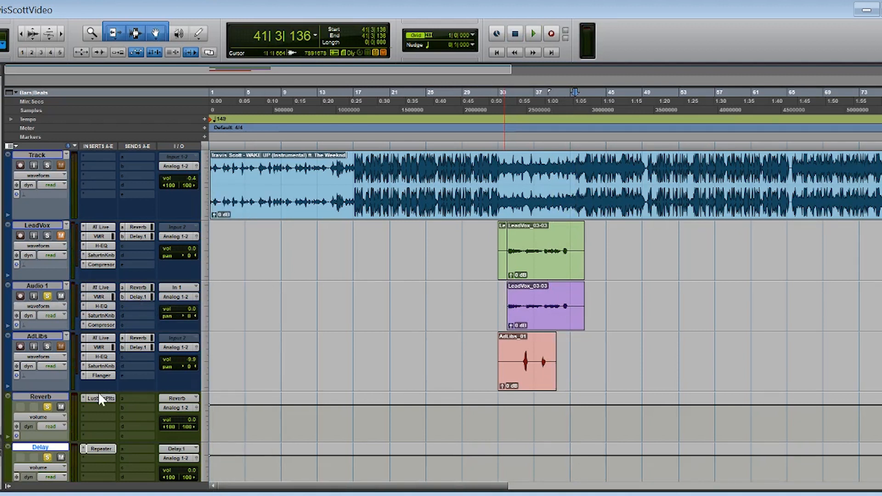
click(102, 449)
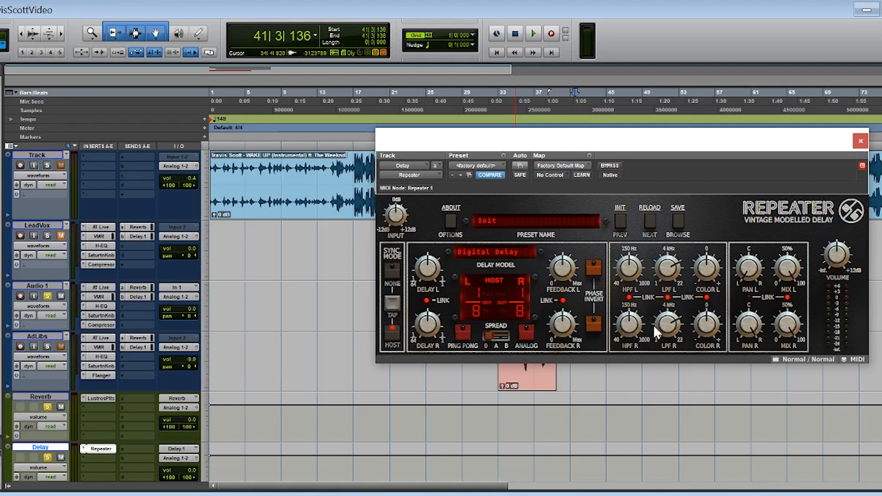
key(ctrl+w)
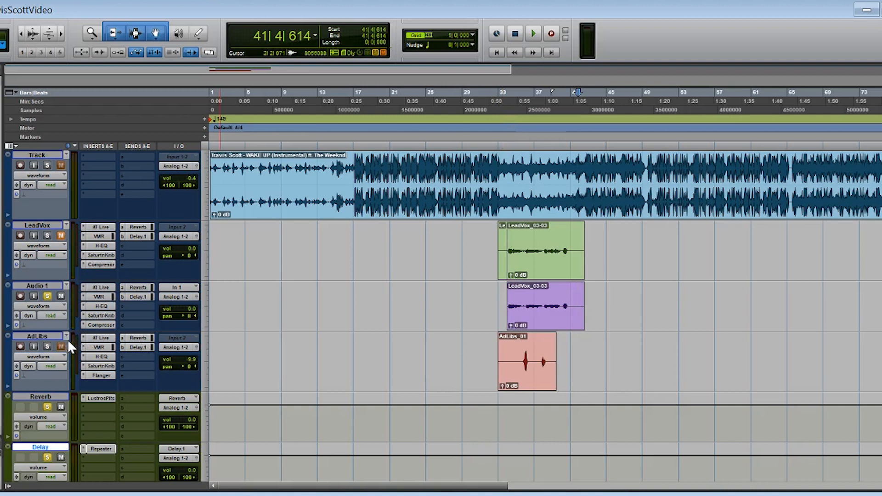
Solo the AdLibs track instead of Audio 1 and trim the start of its clip to bar 34.
key(shift+s)
click(47, 297)
drag(501, 353, 510, 354)
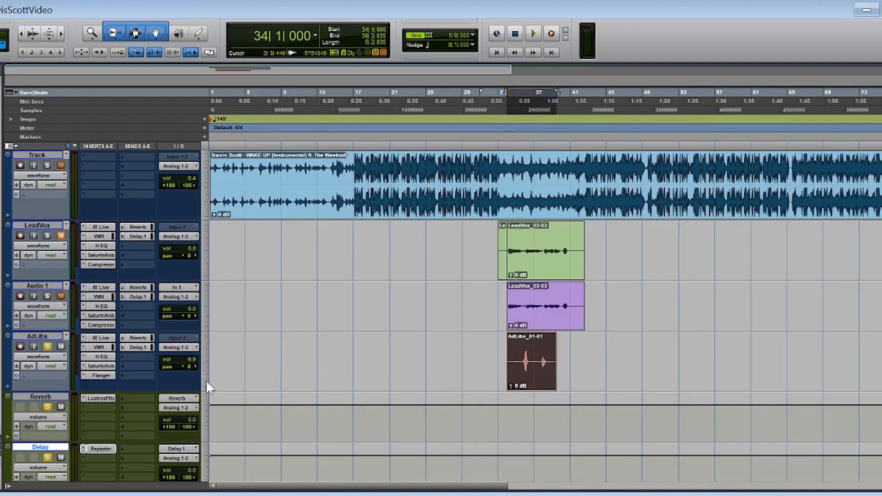
Review the Flanger insert and the Delay.1 and Reverb send levels on the AdLibs track.
click(101, 376)
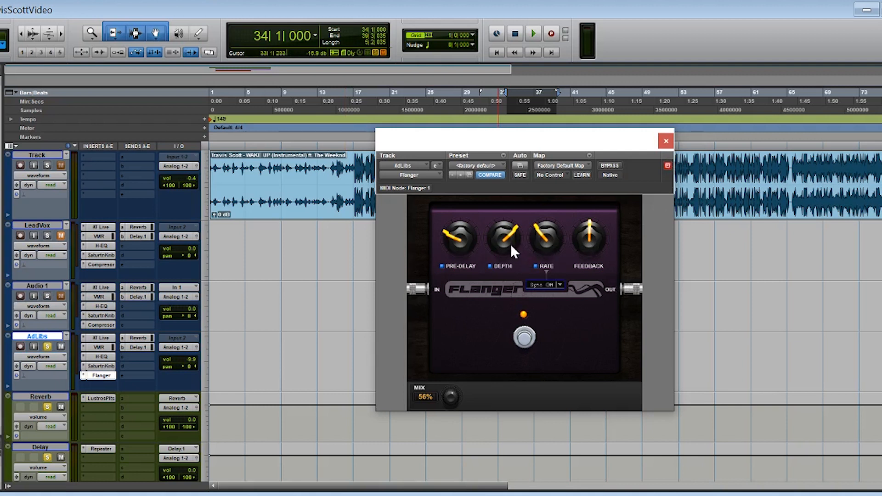
click(665, 142)
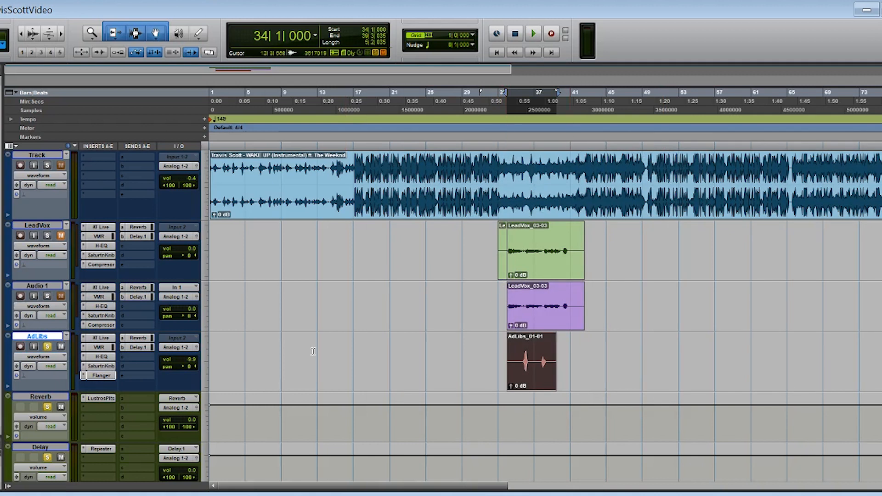
click(147, 348)
click(256, 203)
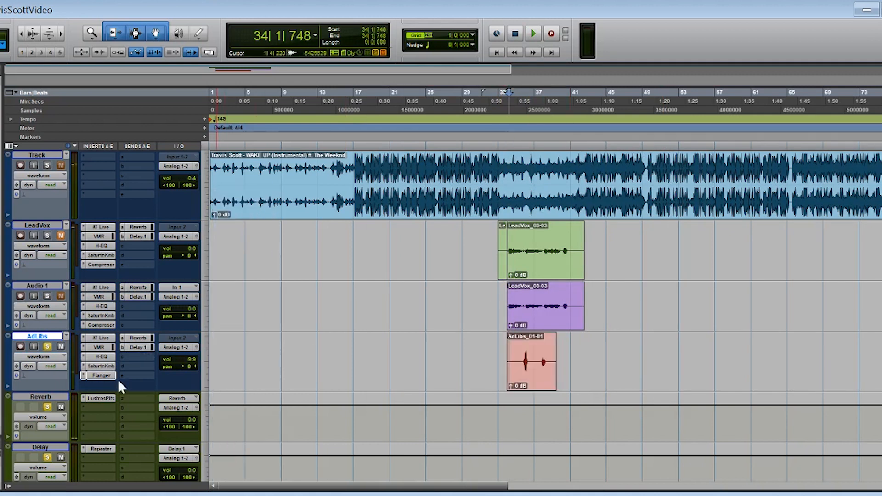
click(138, 338)
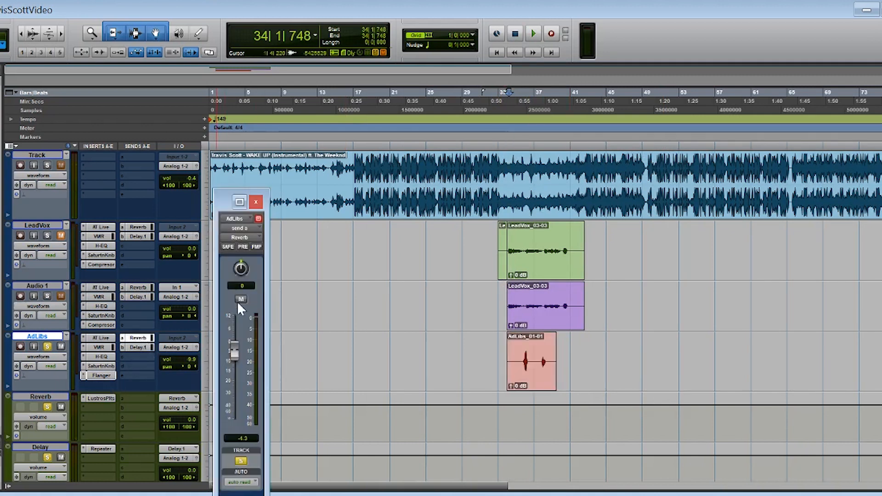
click(256, 202)
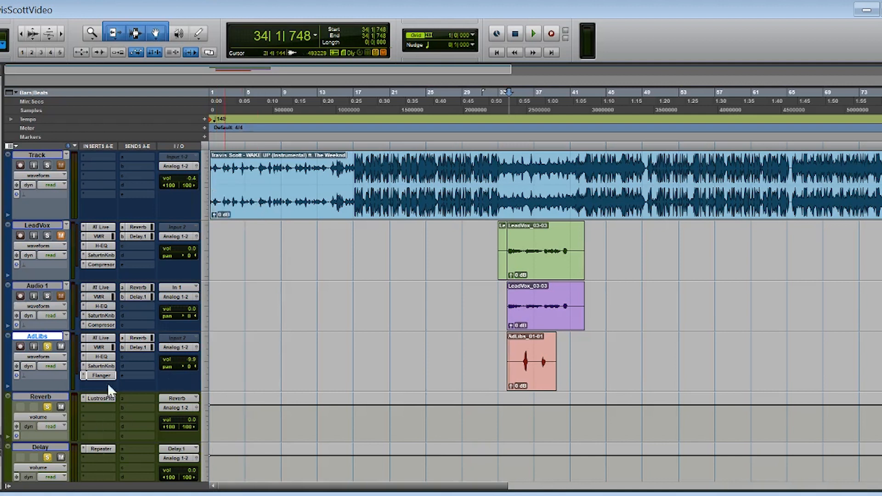
Audition the soloed AdLibs from bar 34, both without and with Audio 1 soloed alongside.
key(space)
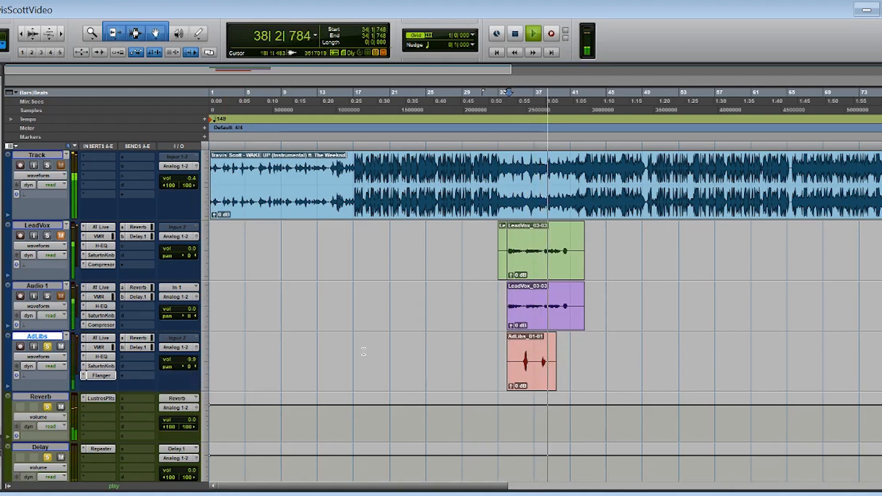
key(space)
click(513, 358)
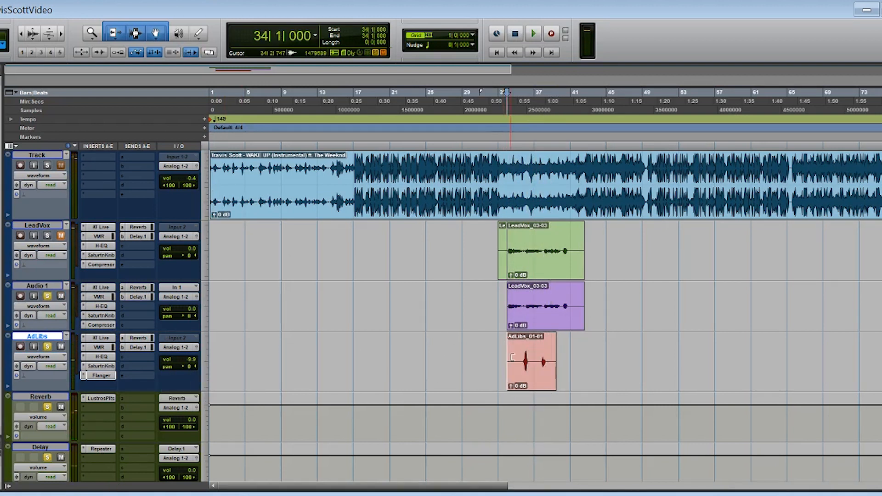
key(space)
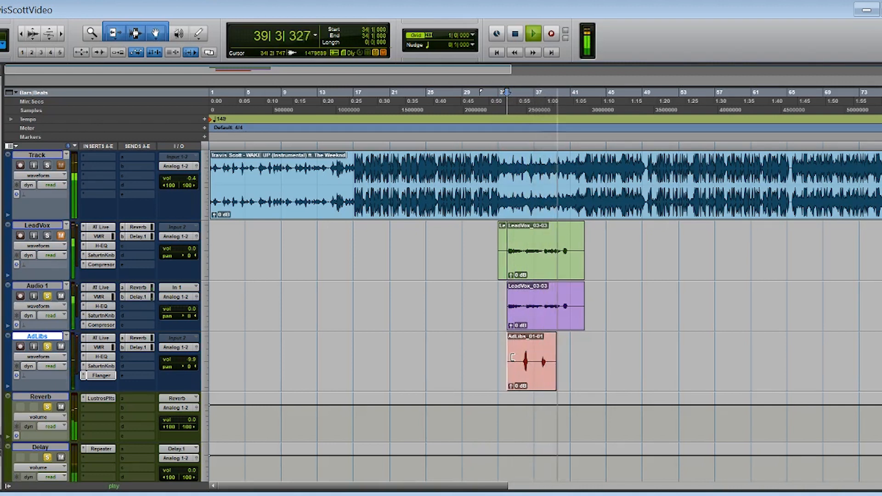
key(space)
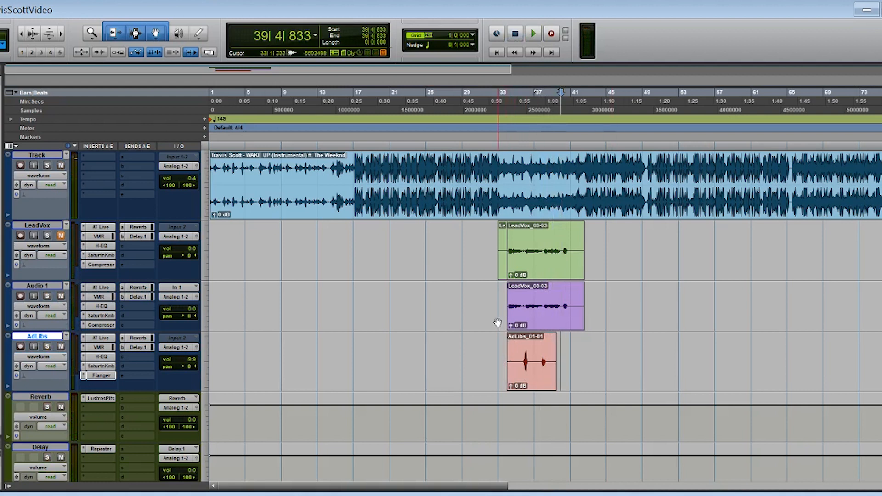
Play the full mix from bar 33 with all track solos cleared.
click(498, 301)
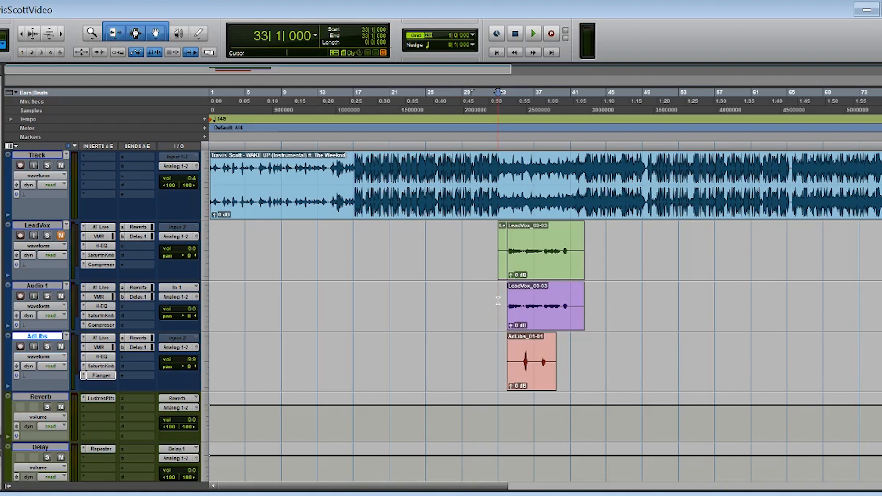
key(space)
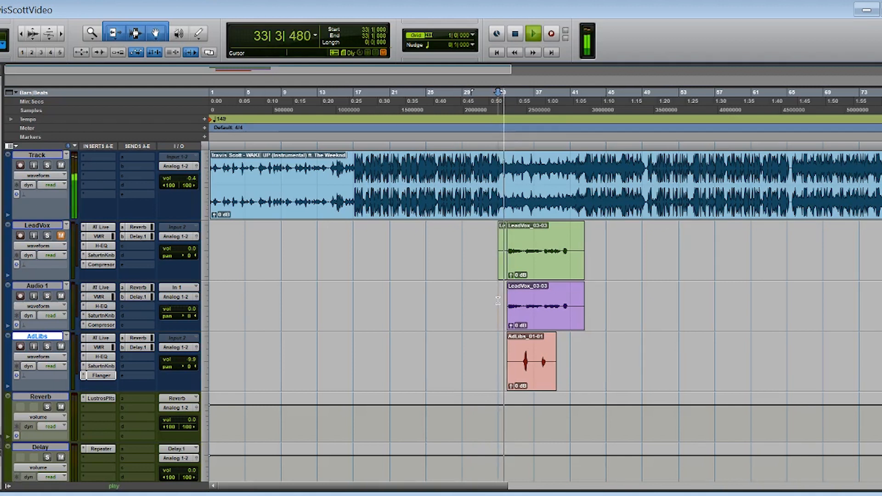